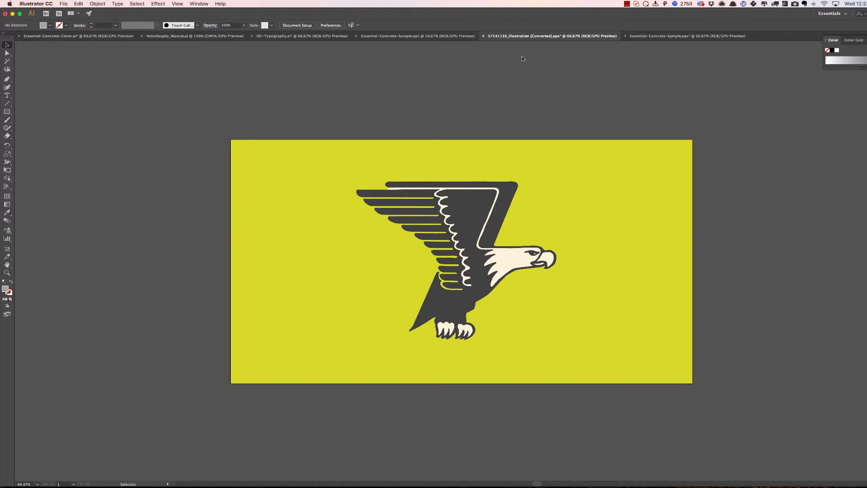
Place Essential-Concrete-Sample.tif over the eagle and enlarge it to about 1800 × 1350 px
{"action": "key", "text": "super+minus"}
{"action": "key", "text": "super+equal"}
{"action": "key", "text": "super+shift+p"}
{"action": "left_click", "coordinate": [441, 117]}
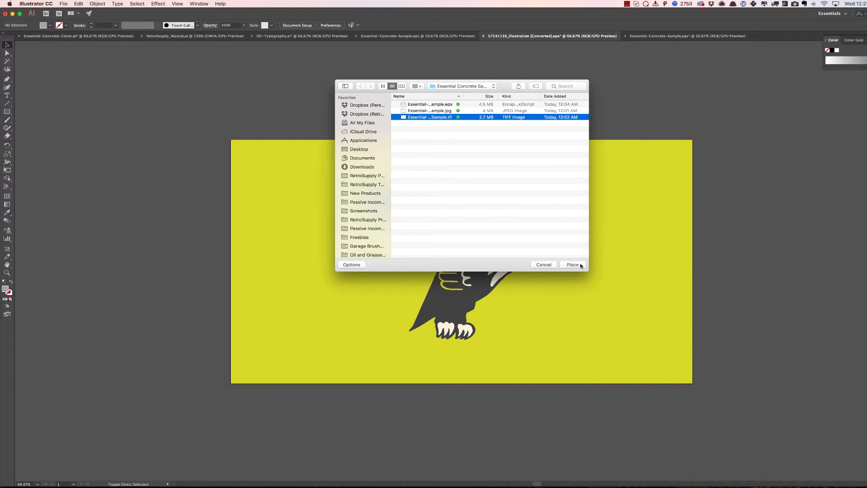
{"action": "left_click", "coordinate": [572, 265]}
{"action": "left_click", "coordinate": [416, 80]}
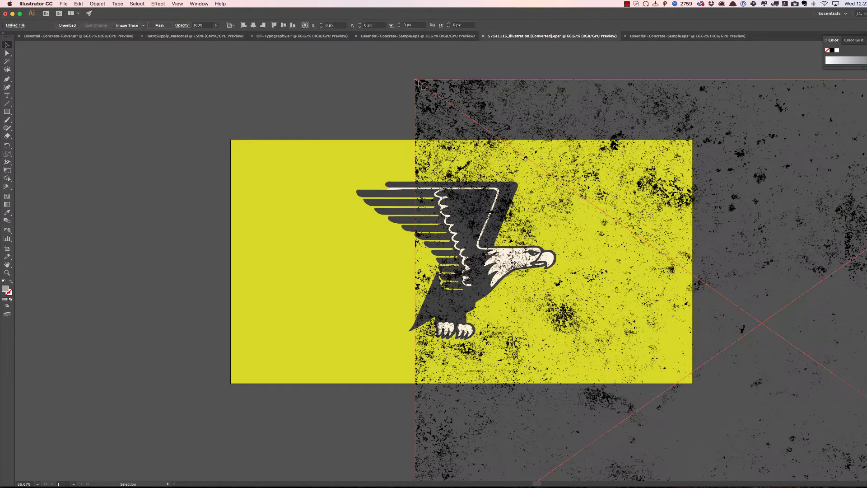
{"action": "left_click_drag", "start_coordinate": [416, 80], "coordinate": [545, 171]}
{"action": "left_click_drag", "start_coordinate": [813, 239], "coordinate": [485, 120]}
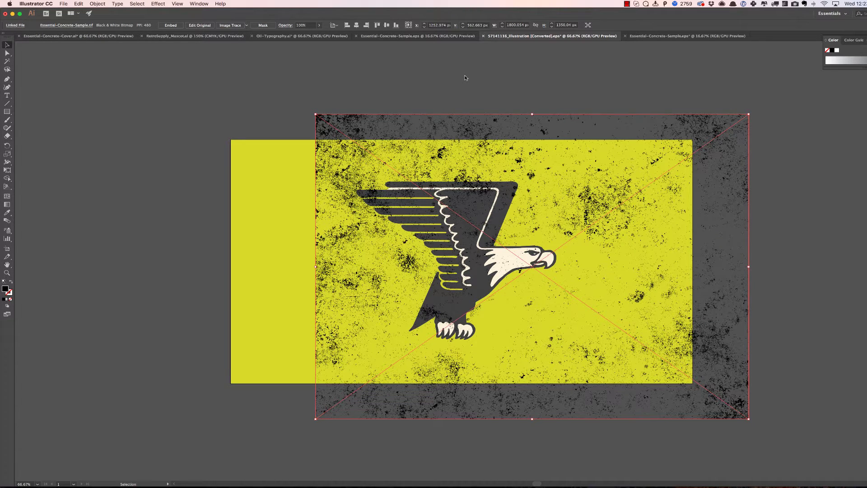
Tint the placed texture with the yellow background colour using the Eyedropper
{"action": "key", "text": "i"}
{"action": "left_click", "coordinate": [266, 190]}
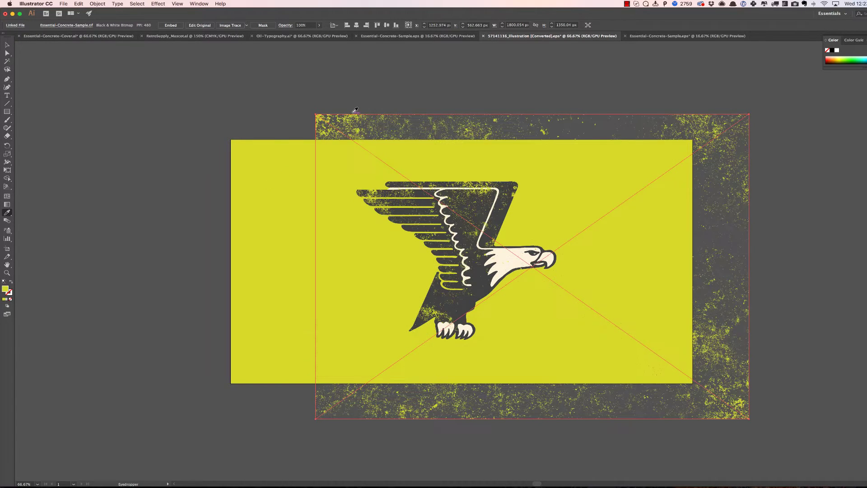
{"action": "key", "text": "super+shift+a"}
Move the texture left and rescale it to about 1175.6 × 881.7 px
{"action": "key", "text": "v"}
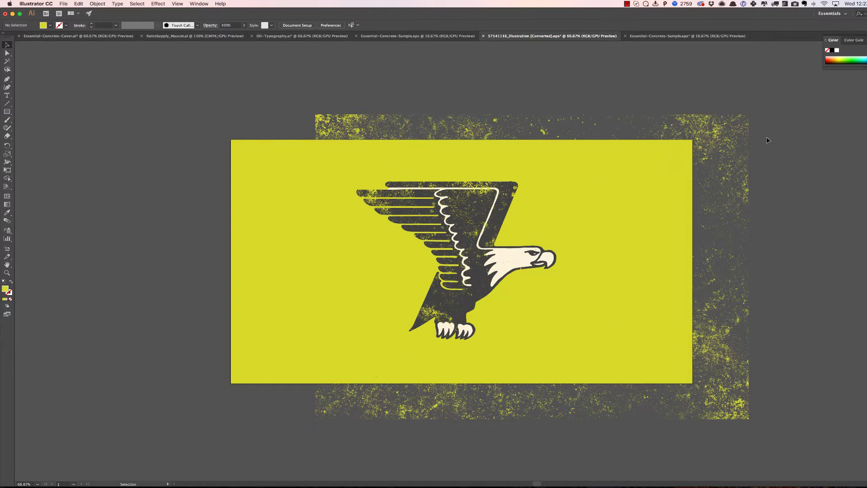
{"action": "left_click_drag", "start_coordinate": [748, 141], "coordinate": [664, 142]}
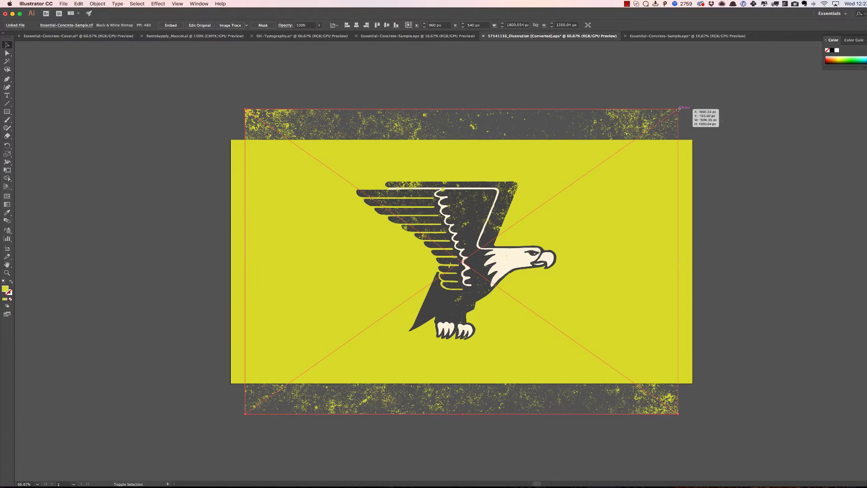
{"action": "left_click_drag", "start_coordinate": [678, 109], "coordinate": [692, 99]}
{"action": "left_click", "coordinate": [751, 140]}
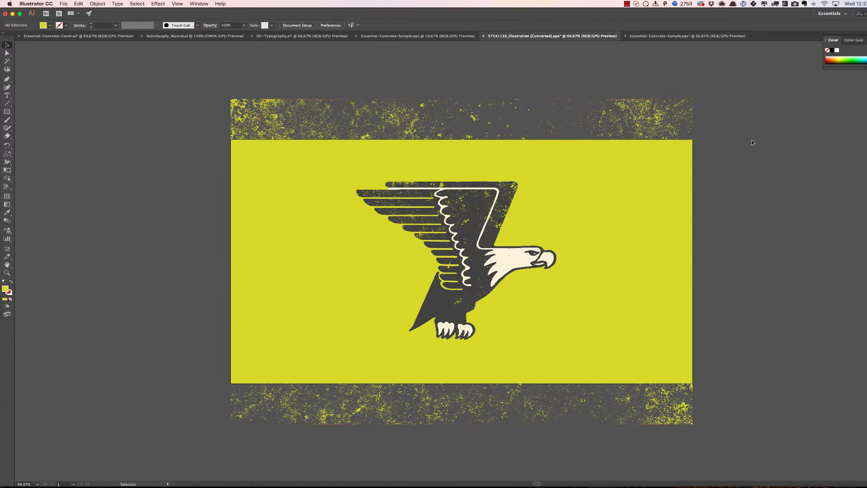
{"action": "left_click", "coordinate": [629, 114]}
{"action": "left_click_drag", "start_coordinate": [692, 99], "coordinate": [633, 166]}
{"action": "left_click_drag", "start_coordinate": [579, 182], "coordinate": [551, 182]}
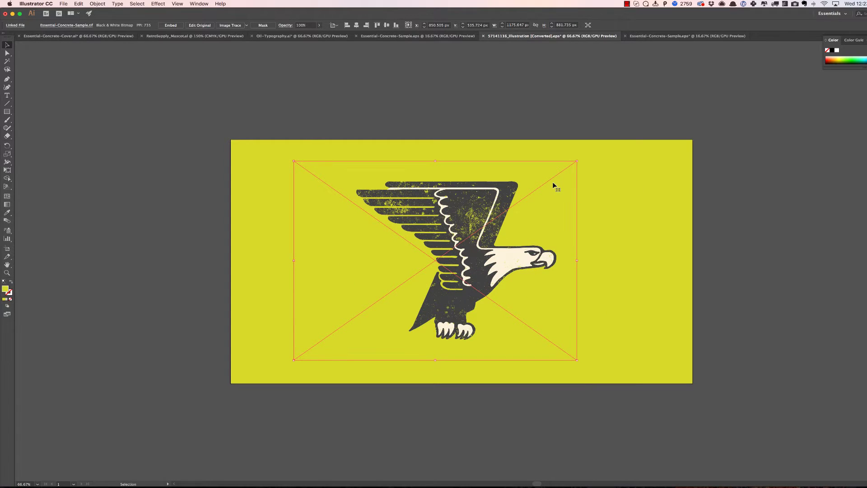
Copy the vector concrete texture group from Essential-Concrete-Sample.eps
{"action": "left_click", "coordinate": [590, 112]}
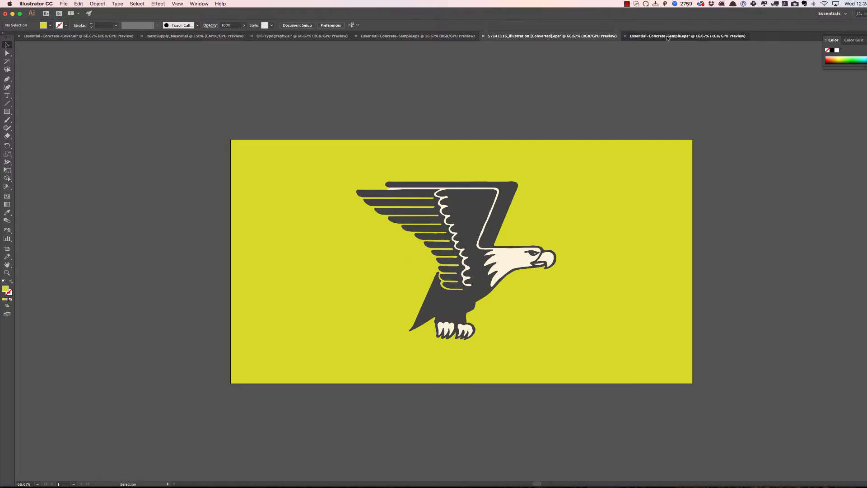
{"action": "left_click", "coordinate": [686, 36]}
{"action": "left_click_drag", "start_coordinate": [406, 283], "coordinate": [407, 272]}
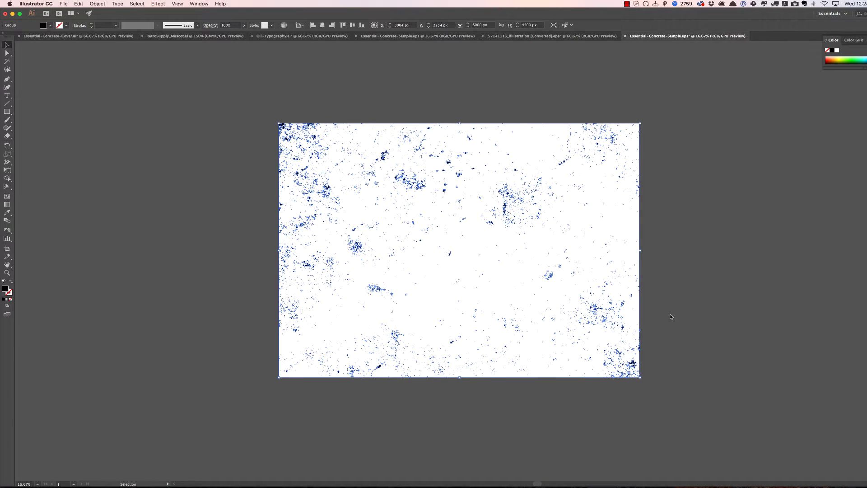
{"action": "key", "text": "a"}
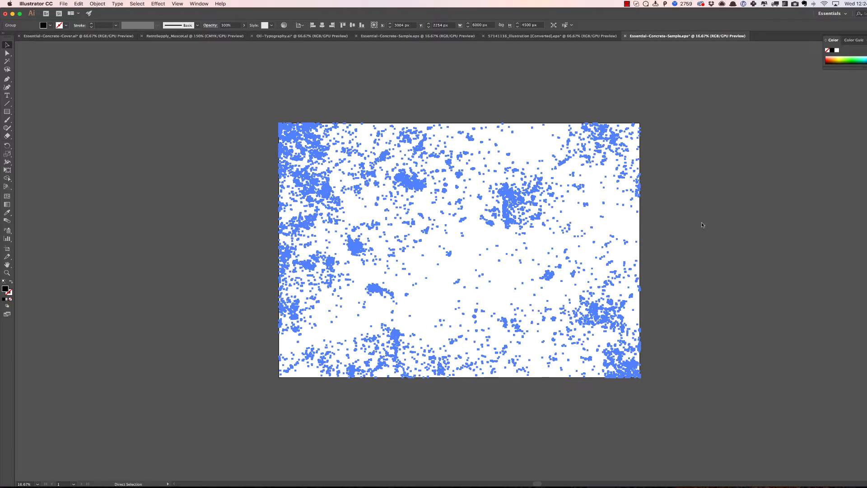
Paste the texture into the eagle illustration and scale it to about 1978 × 1483 px
{"action": "left_click", "coordinate": [496, 37]}
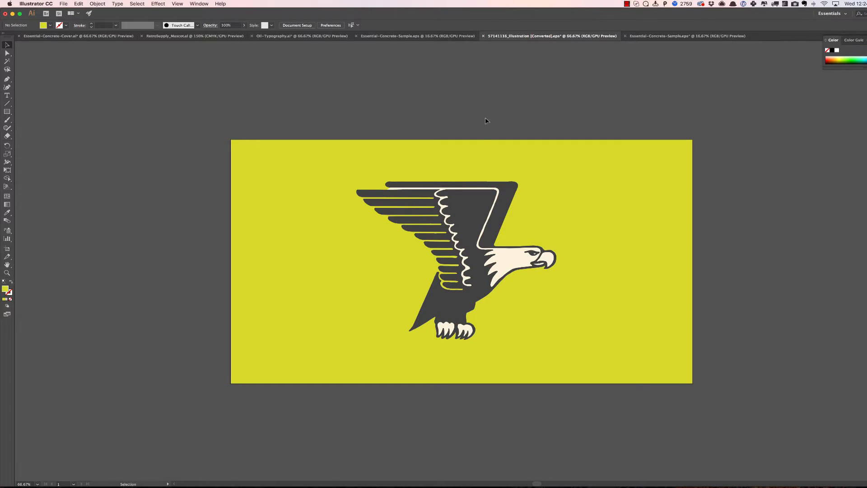
{"action": "key", "text": "ctrl+v"}
{"action": "key", "text": "ctrl+minus"}
{"action": "key", "text": "ctrl+minus"}
{"action": "key", "text": "ctrl+minus"}
{"action": "key", "text": "ctrl+minus"}
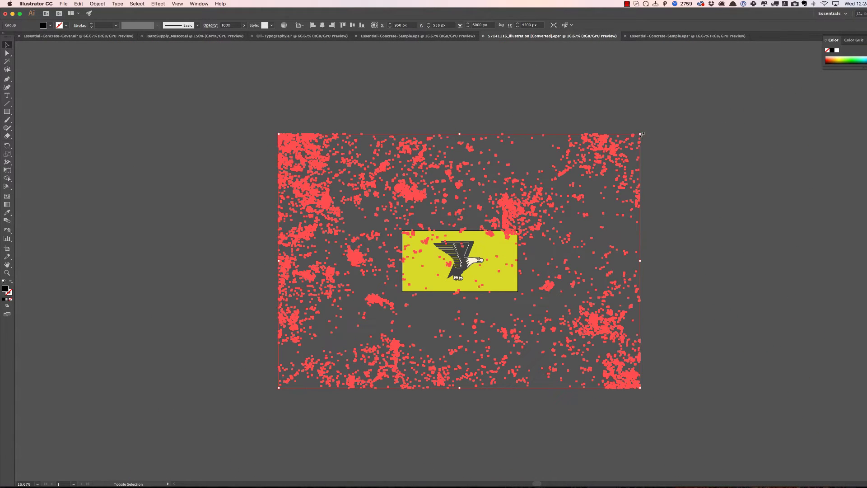
{"action": "left_click_drag", "start_coordinate": [641, 133], "coordinate": [570, 221]}
{"action": "key", "text": "ctrl+plus"}
{"action": "key", "text": "ctrl+plus"}
{"action": "key", "text": "ctrl+plus"}
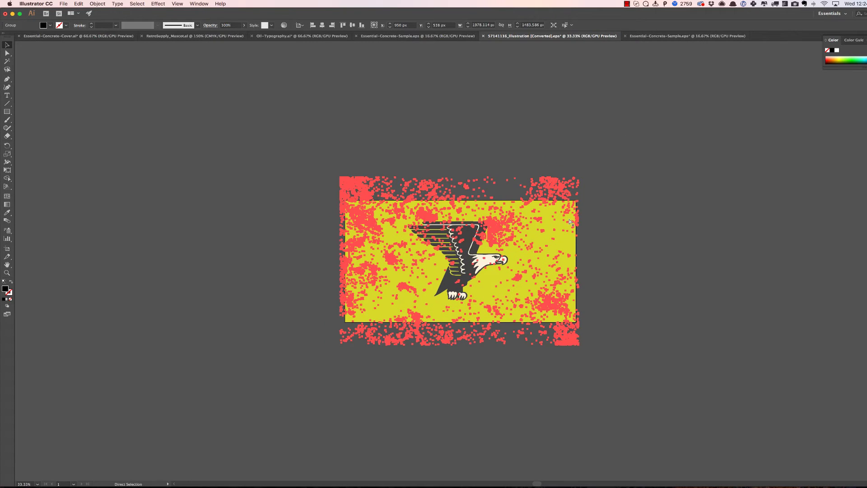
{"action": "key", "text": "ctrl+plus"}
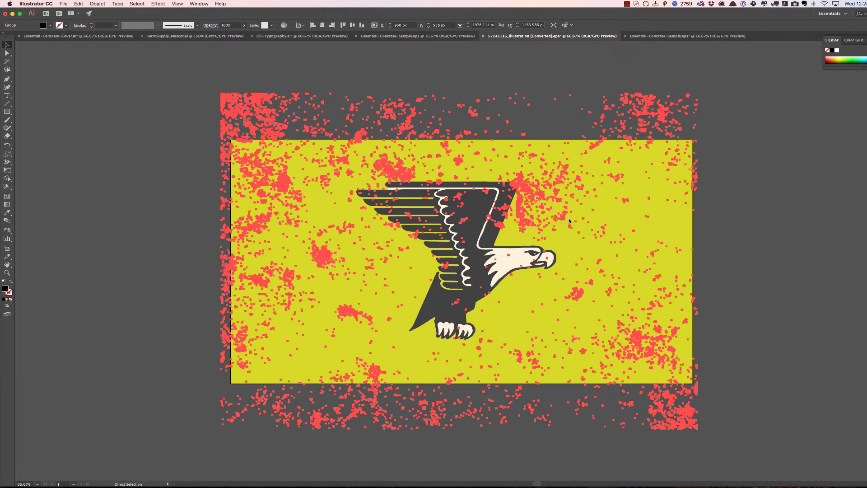
{"action": "key", "text": "ctrl+plus"}
{"action": "key", "text": "ctrl+minus"}
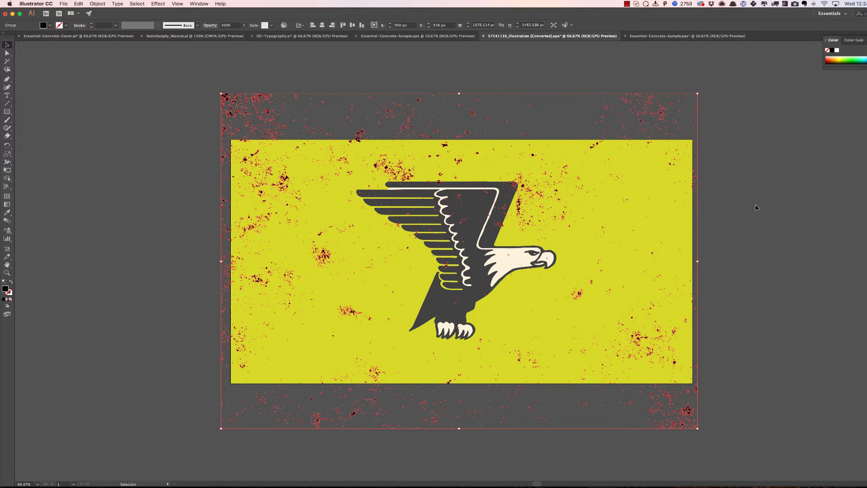
Fill the grunge texture near-white (#F9F9F9) and unlock all locked artwork
{"action": "key", "text": "b"}
{"action": "left_click", "coordinate": [50, 26]}
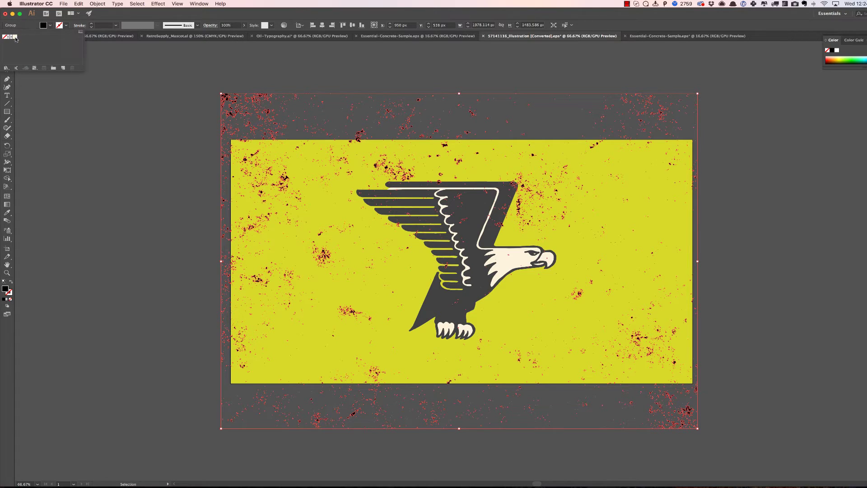
{"action": "double_click", "coordinate": [5, 288]}
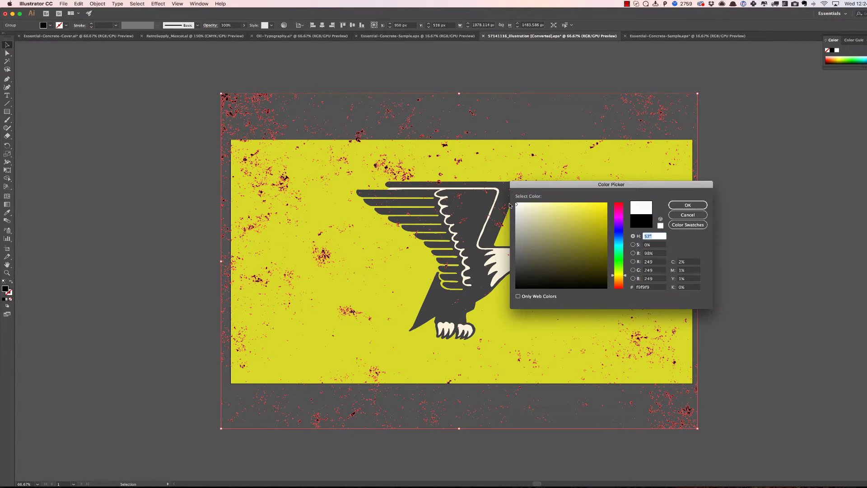
{"action": "left_click", "coordinate": [689, 205]}
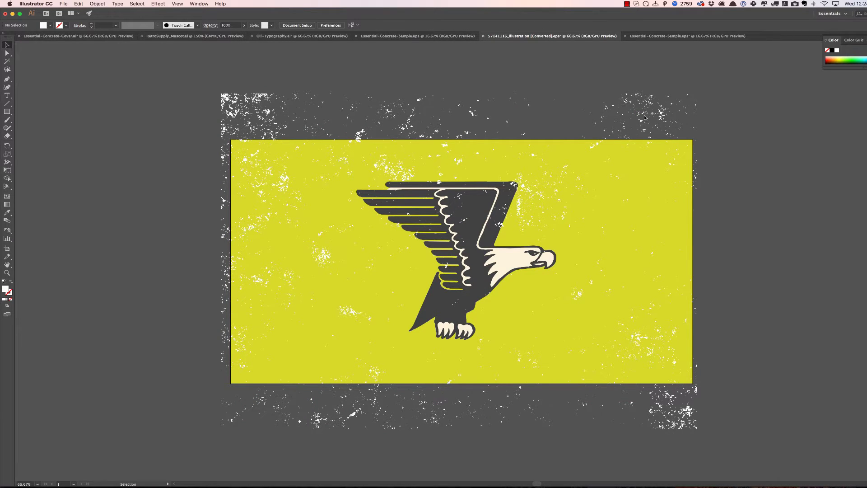
{"action": "left_click", "coordinate": [97, 4]}
{"action": "left_click", "coordinate": [118, 48]}
Undo a trial scale of all artwork, then drag the grunge texture to frame the artboard evenly
{"action": "key", "text": "super+a"}
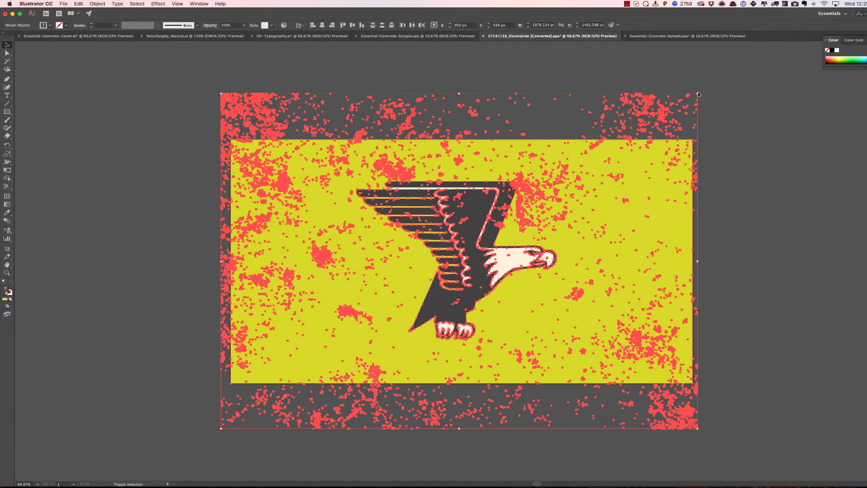
{"action": "left_click_drag", "start_coordinate": [699, 93], "coordinate": [705, 101]}
{"action": "key", "text": "super+z"}
{"action": "left_click", "coordinate": [731, 151]}
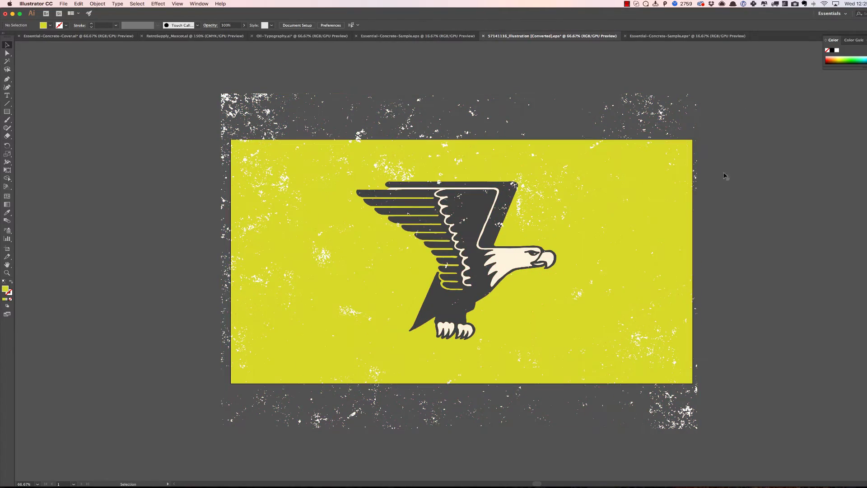
{"action": "left_click_drag", "start_coordinate": [662, 117], "coordinate": [850, 278]}
{"action": "left_click", "coordinate": [563, 224]}
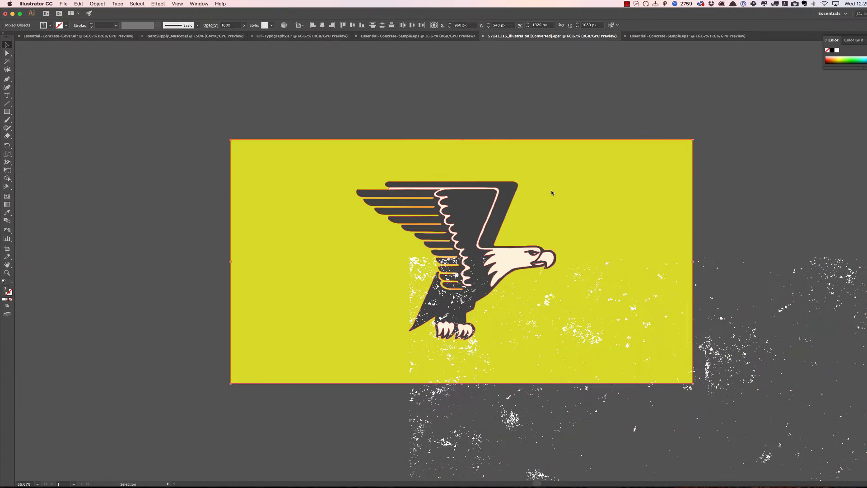
{"action": "left_click_drag", "start_coordinate": [586, 343], "coordinate": [403, 180]}
{"action": "key", "text": "super+shift+a"}
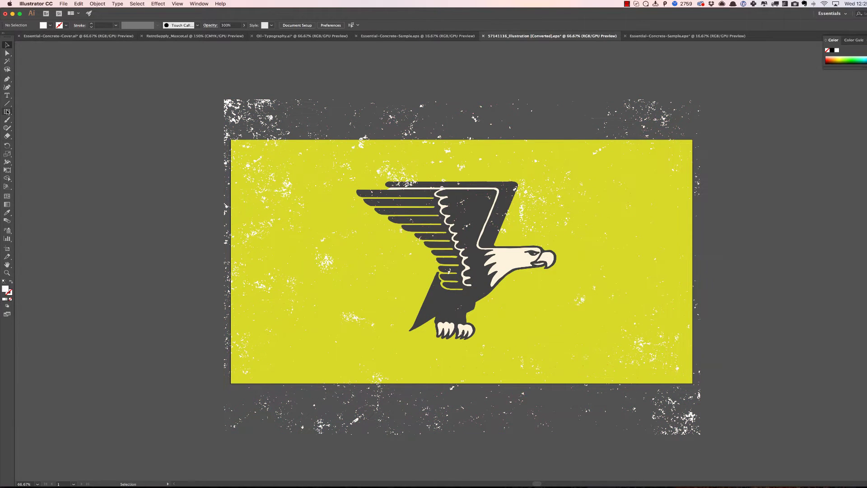
Draw a rectangle over the artboard, clip the texture to it, then switch to Photoshop
{"action": "key", "text": "m"}
{"action": "mouse_move", "coordinate": [230, 140]}
{"action": "left_mouse_down"}
{"action": "mouse_move", "coordinate": [728, 378]}
{"action": "mouse_move", "coordinate": [693, 383]}
{"action": "left_mouse_up"}
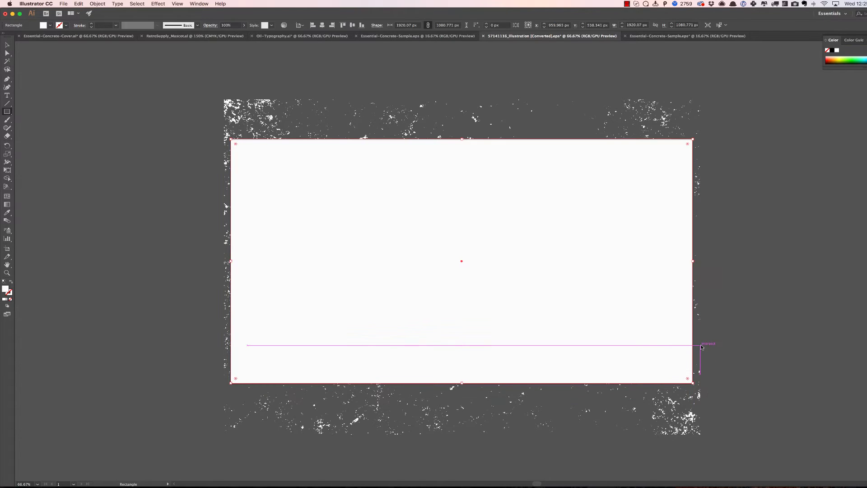
{"action": "key", "text": "v"}
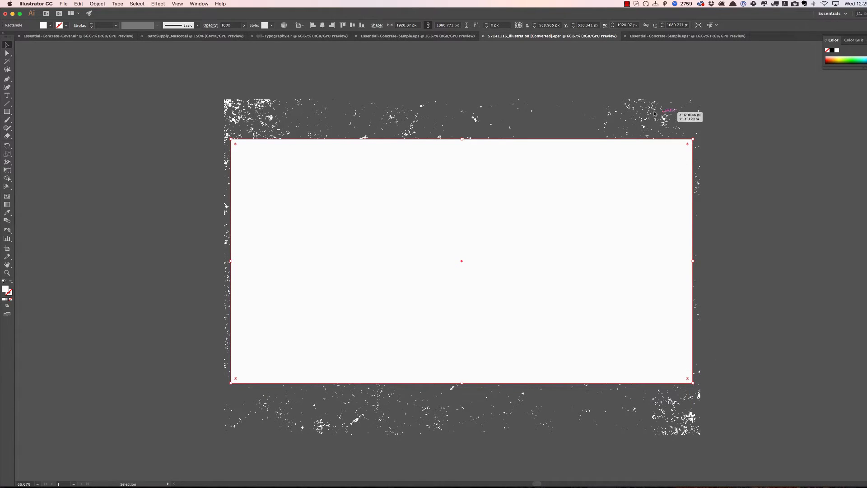
{"action": "key", "text": "super+a"}
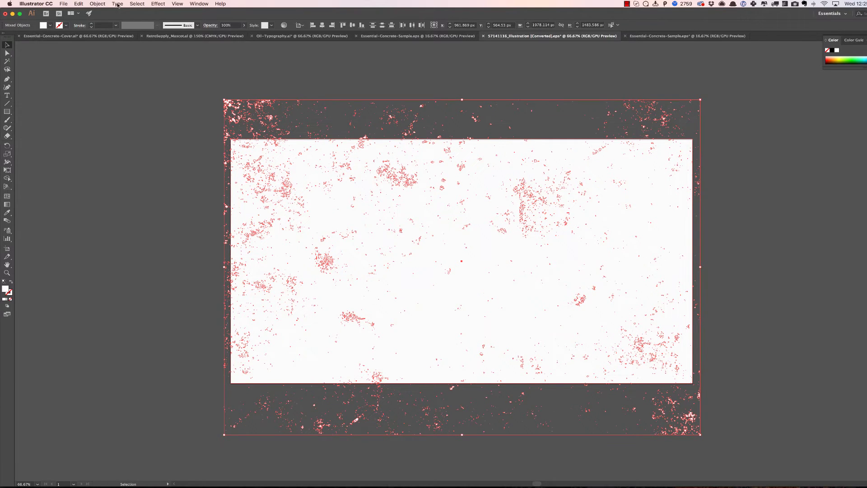
{"action": "left_click", "coordinate": [96, 4]}
{"action": "mouse_move", "coordinate": [142, 210]}
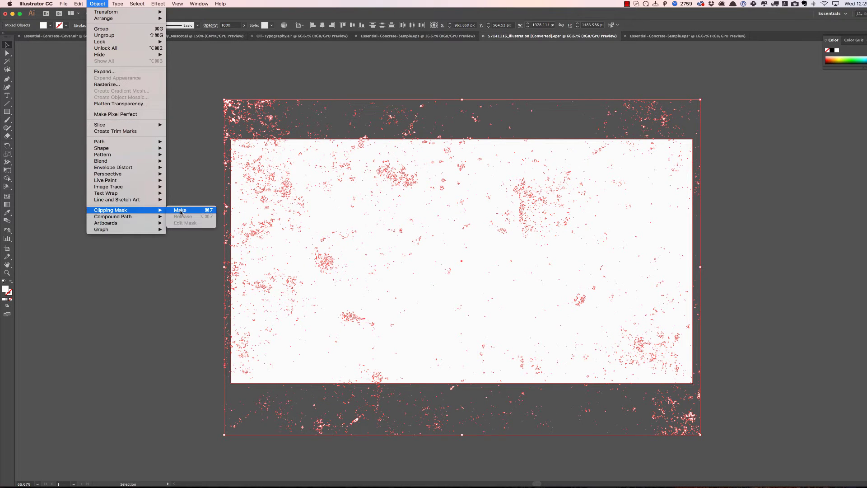
{"action": "left_click", "coordinate": [180, 211]}
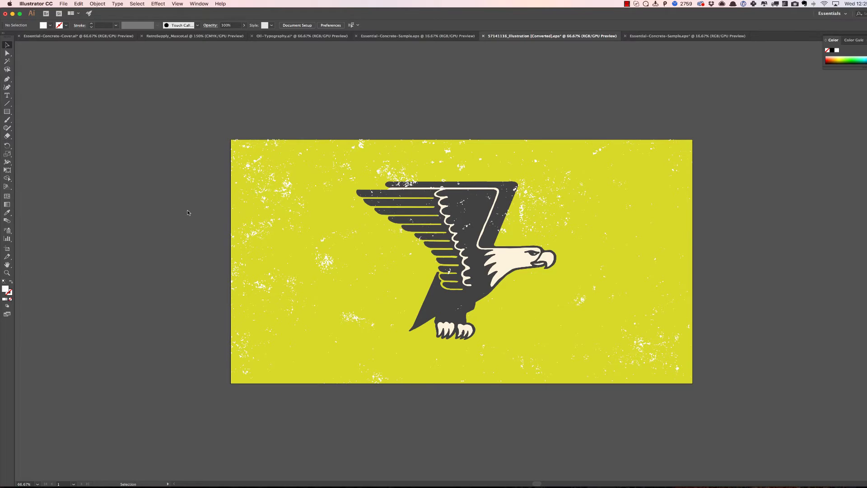
{"action": "key", "text": "super+Tab"}
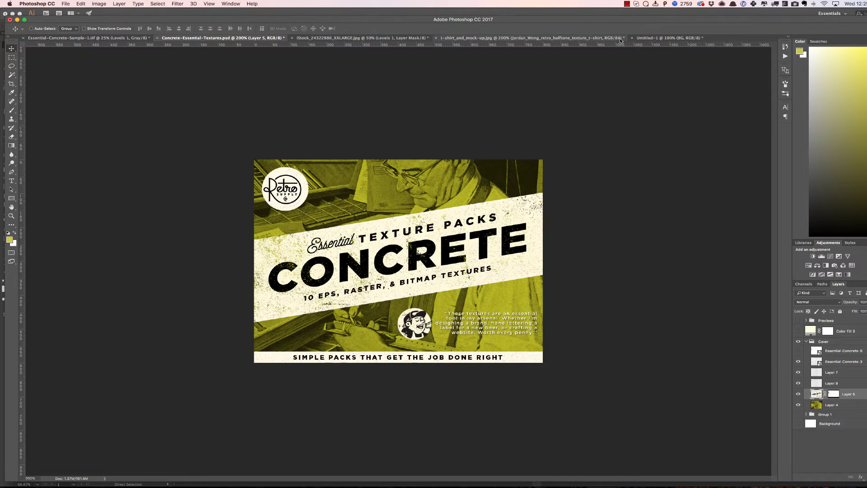
Place Essential-Concrete-Sample.jpg into Untitled-1 and scale it to cover the whole canvas
{"action": "left_click", "coordinate": [646, 39]}
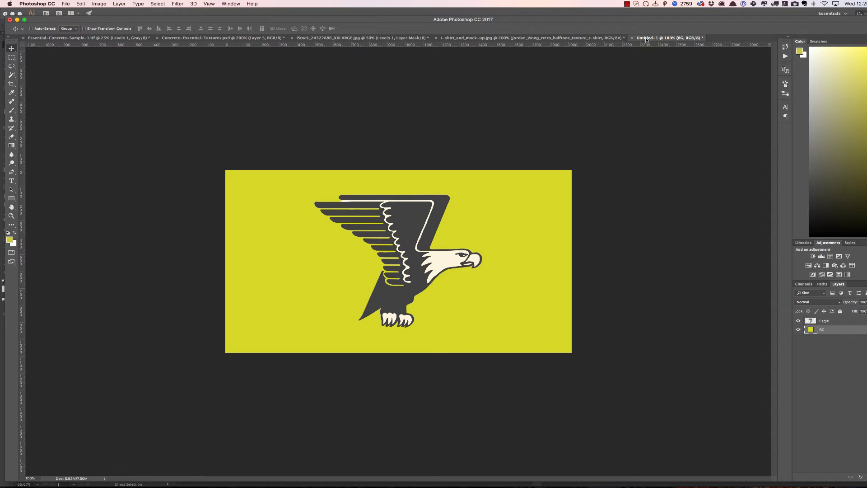
{"action": "key", "text": "super+shift+p"}
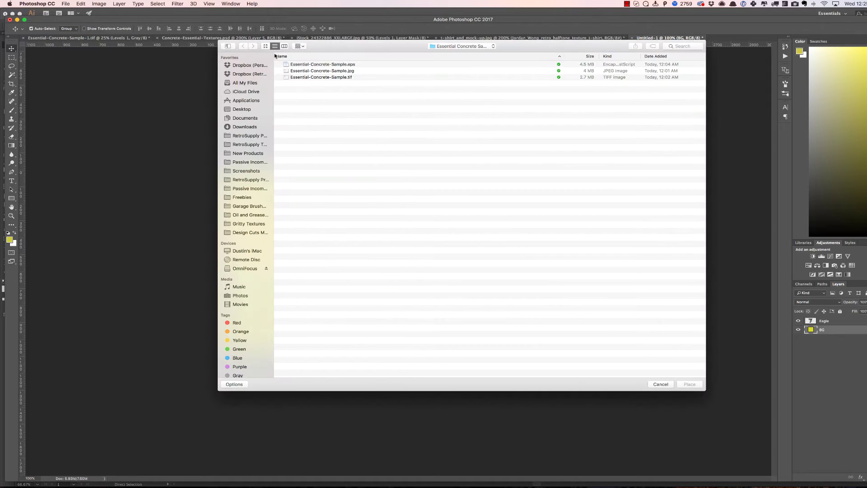
{"action": "left_click", "coordinate": [345, 71]}
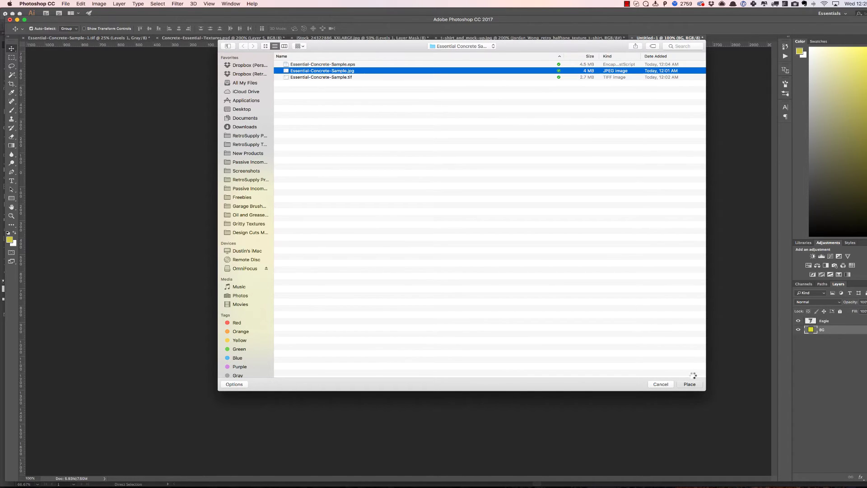
{"action": "left_click", "coordinate": [691, 384]}
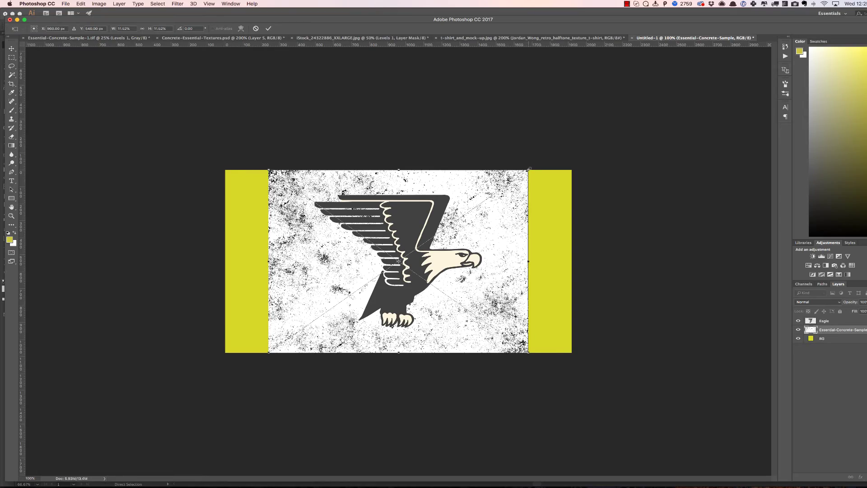
{"action": "left_click_drag", "start_coordinate": [528, 170], "coordinate": [579, 142]}
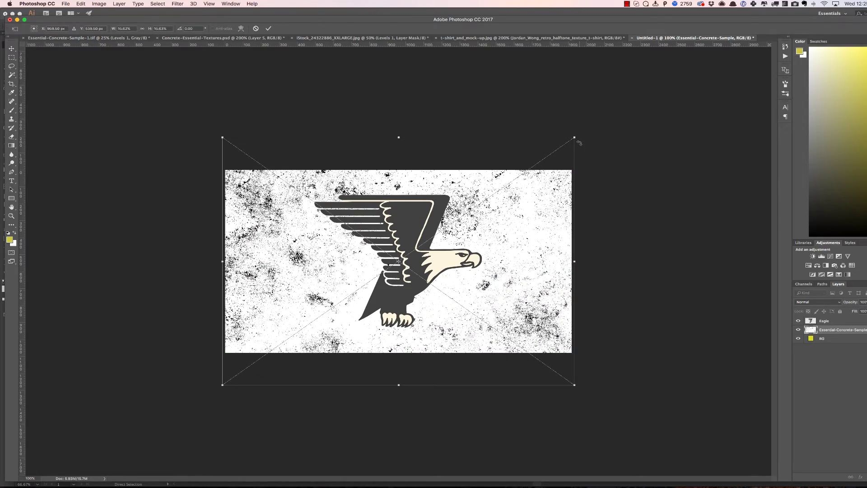
{"action": "key", "text": "Return"}
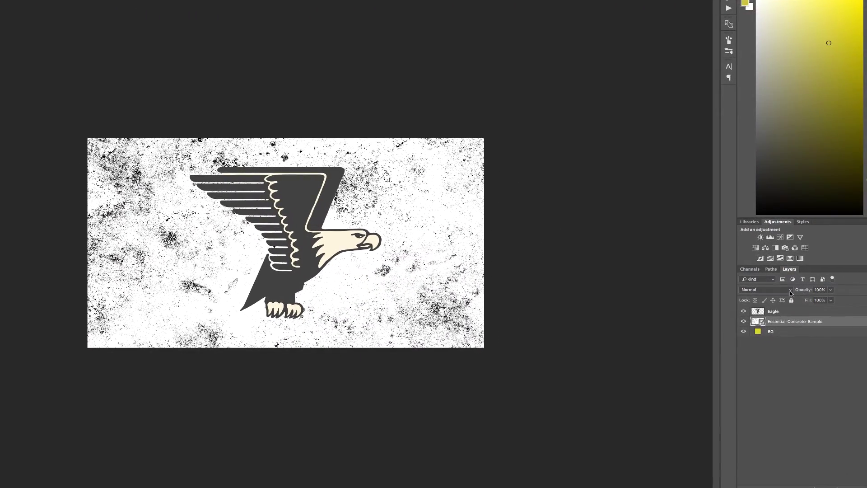
Set the concrete texture layer's blend mode to Multiply and nudge it on the canvas
{"action": "left_click", "coordinate": [790, 293]}
{"action": "left_click", "coordinate": [780, 313]}
{"action": "mouse_move", "coordinate": [387, 186]}
{"action": "left_mouse_down"}
{"action": "mouse_move", "coordinate": [395, 177]}
{"action": "mouse_move", "coordinate": [367, 160]}
{"action": "mouse_move", "coordinate": [393, 178]}
{"action": "left_mouse_up"}
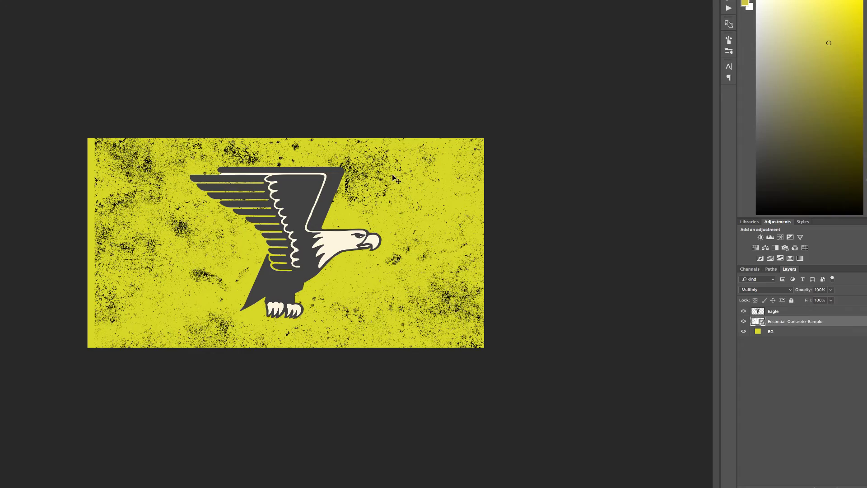
Rescale the texture to fit the canvas and move its layer above the Eagle layer
{"action": "key", "text": "ctrl+t"}
{"action": "left_click_drag", "start_coordinate": [499, 90], "coordinate": [551, 48]}
{"action": "left_click_drag", "start_coordinate": [450, 111], "coordinate": [450, 137]}
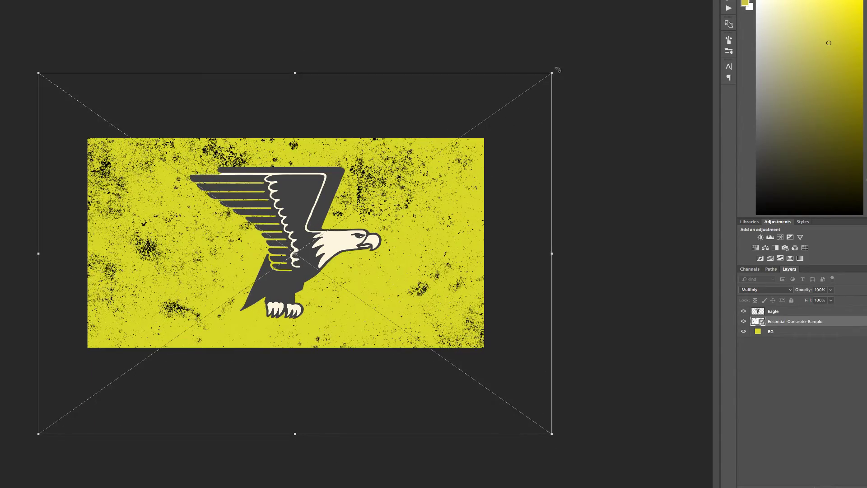
{"action": "left_click_drag", "start_coordinate": [552, 71], "coordinate": [471, 116]}
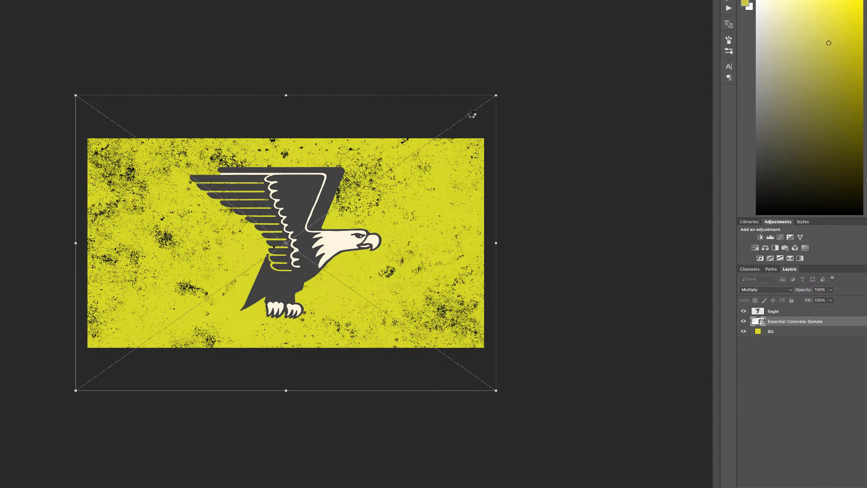
{"action": "key", "text": "Return"}
{"action": "key", "text": "ctrl+]"}
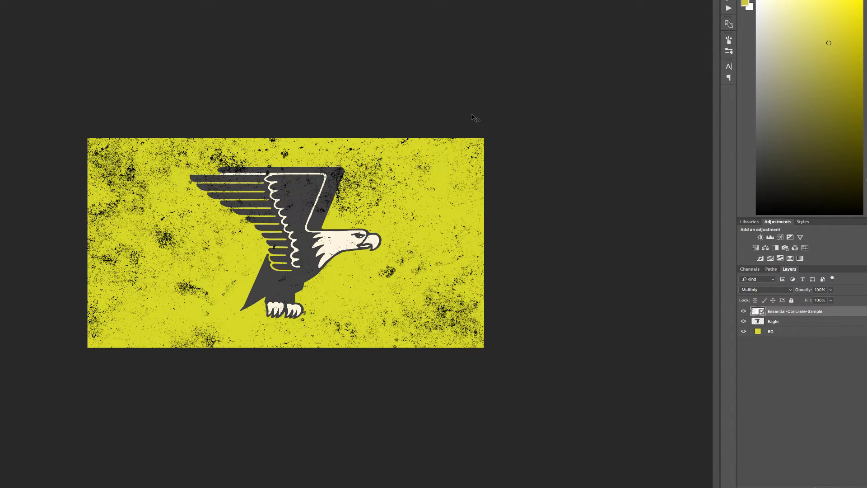
Try Linear Burn and Color Burn on the texture layer before settling on Screen
{"action": "left_click", "coordinate": [790, 290]}
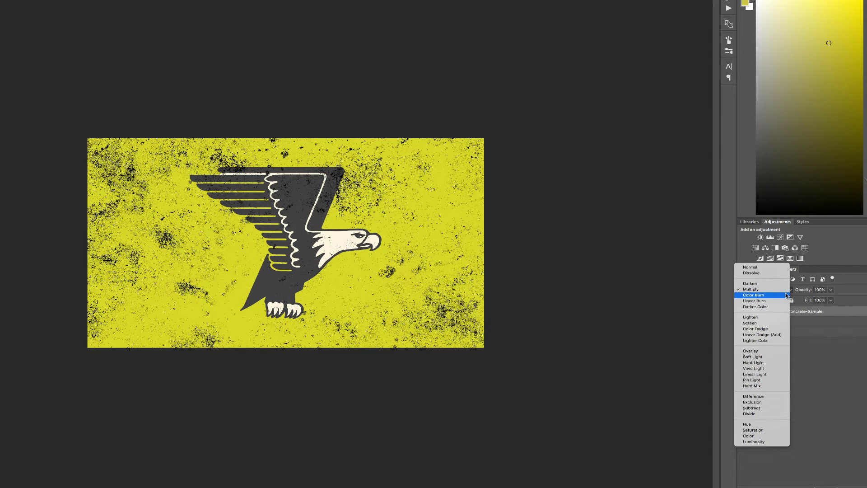
{"action": "left_click", "coordinate": [763, 301]}
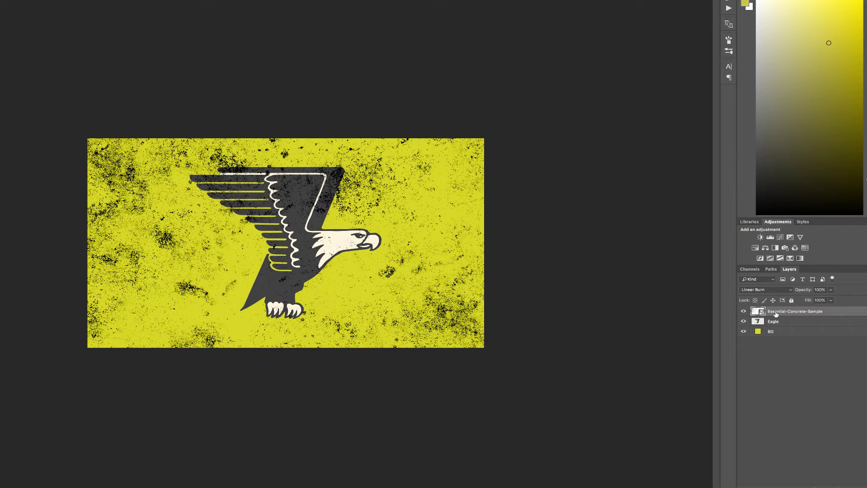
{"action": "left_click", "coordinate": [790, 290]}
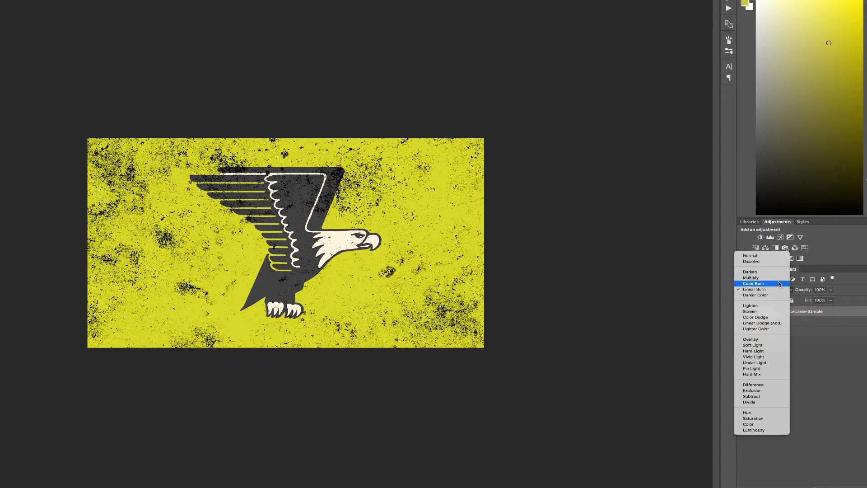
{"action": "left_click", "coordinate": [778, 282]}
{"action": "left_click", "coordinate": [790, 291]}
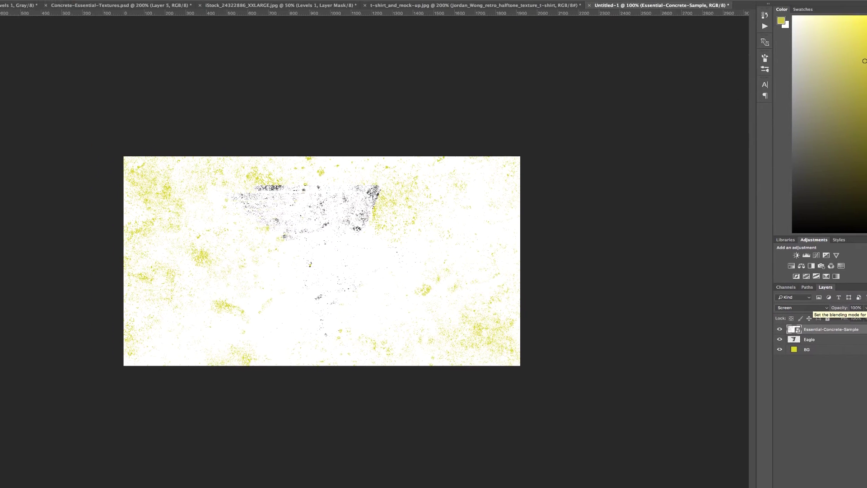
Apply Image > Adjustments > Invert to the Essential-Concrete-Sample layer
{"action": "left_click", "coordinate": [55, 5]}
{"action": "mouse_move", "coordinate": [63, 26]}
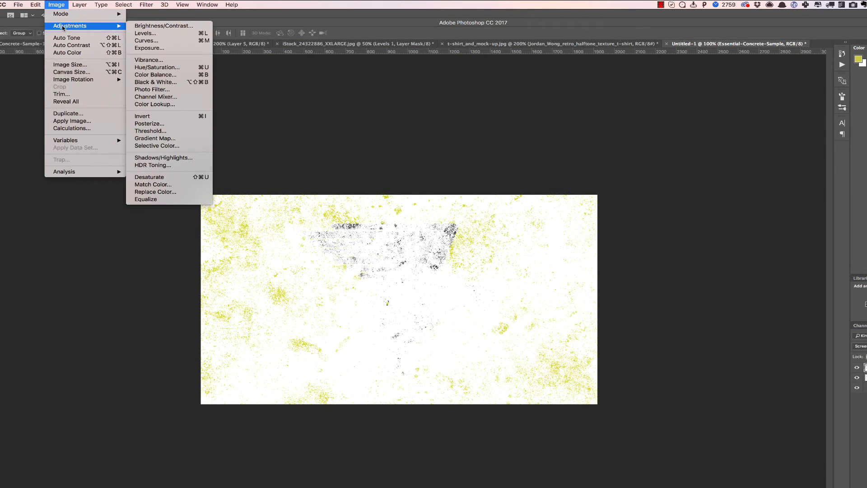
{"action": "left_click", "coordinate": [173, 117]}
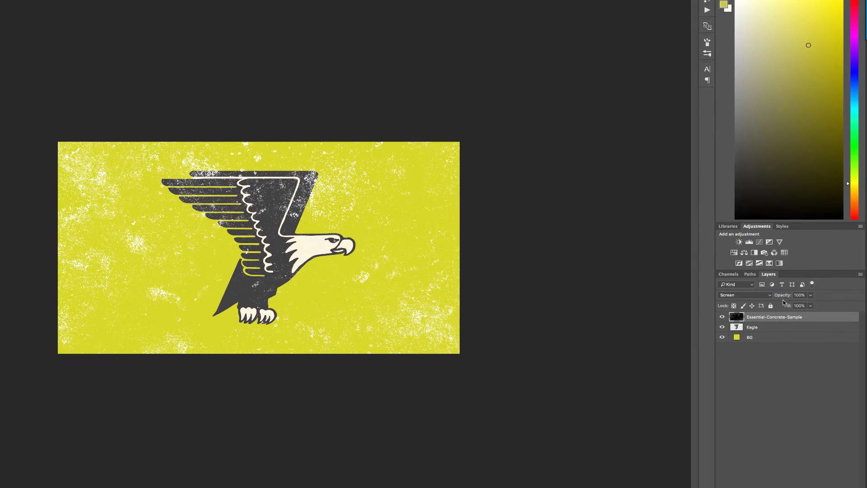
{"action": "left_click", "coordinate": [768, 298]}
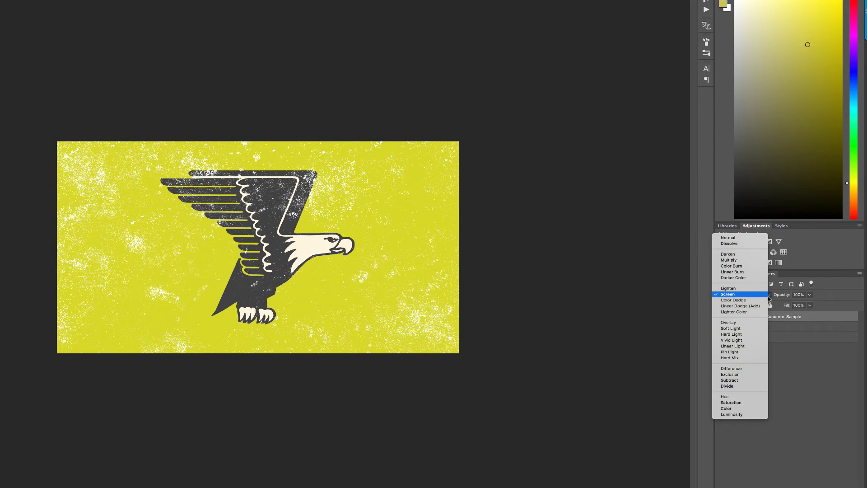
{"action": "left_click", "coordinate": [746, 288]}
{"action": "key", "text": "Down"}
{"action": "key", "text": "Down"}
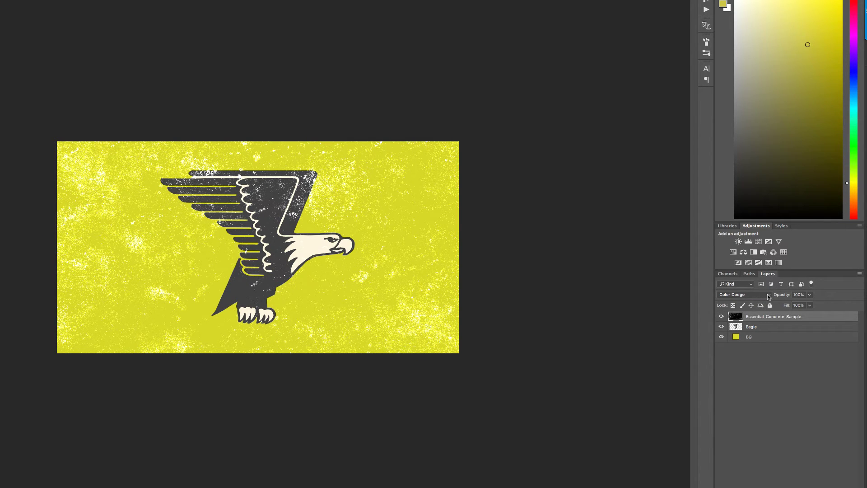
{"action": "left_click", "coordinate": [768, 296]}
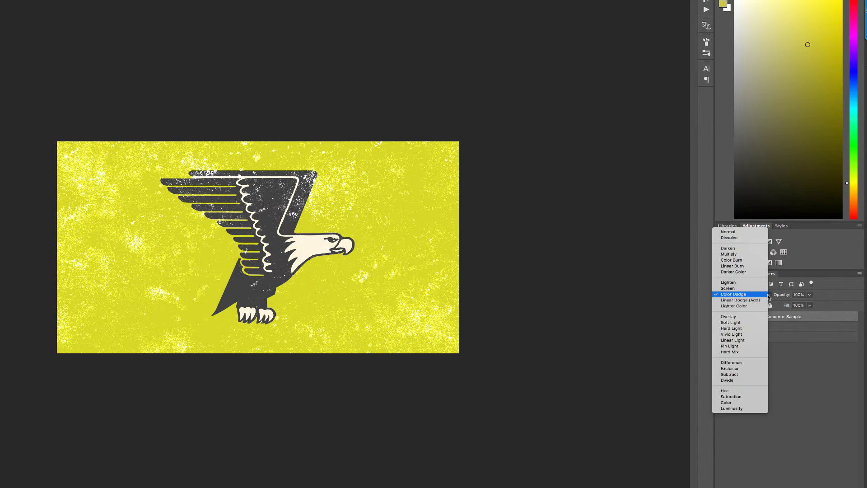
{"action": "left_click", "coordinate": [753, 316]}
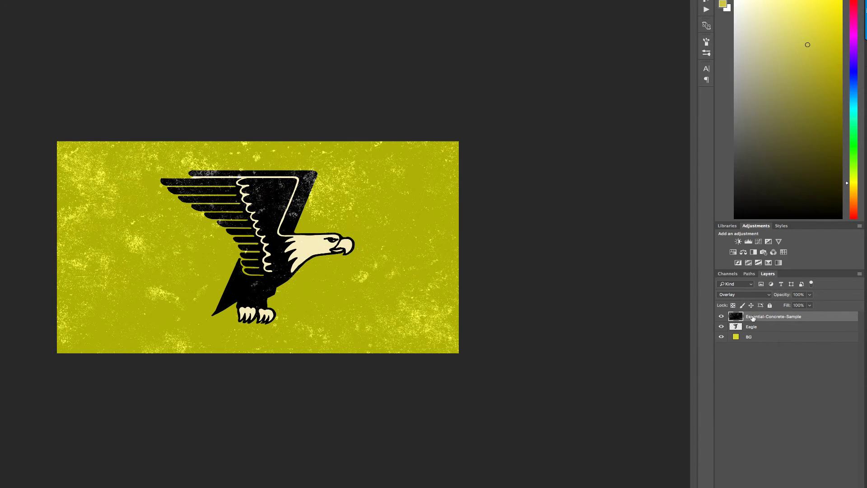
{"action": "left_click", "coordinate": [768, 295]}
{"action": "left_click", "coordinate": [768, 302]}
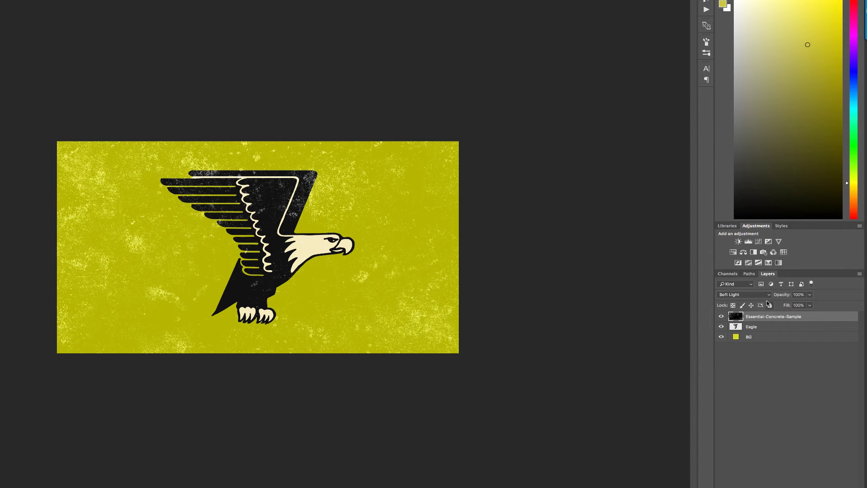
{"action": "left_click", "coordinate": [769, 295]}
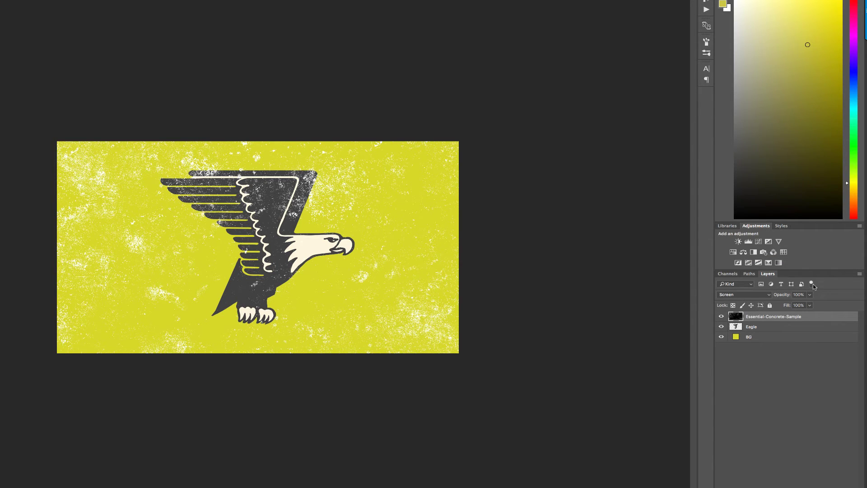
Keep the concrete texture at 100% fill and attach a layer mask to Essential-Concrete-Sample
{"action": "left_click", "coordinate": [810, 305]}
{"action": "left_click_drag", "start_coordinate": [809, 305], "coordinate": [833, 305]}
{"action": "left_click", "coordinate": [795, 329]}
{"action": "left_click", "coordinate": [802, 329]}
{"action": "left_click", "coordinate": [767, 317]}
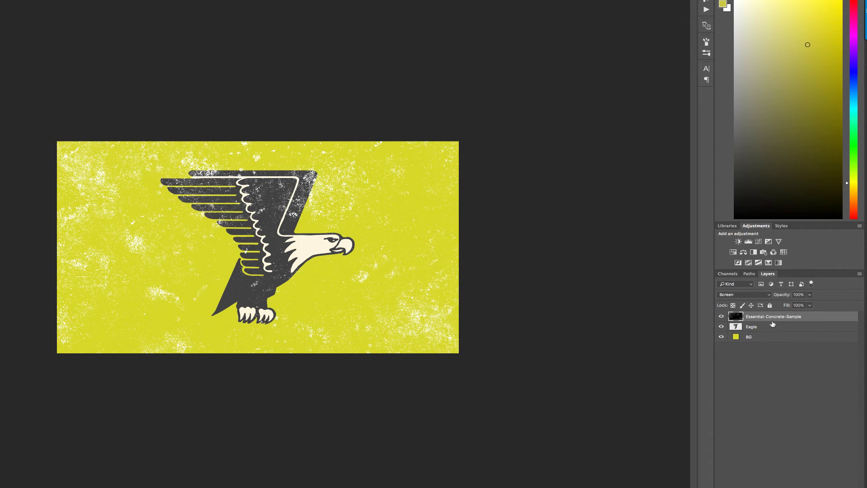
{"action": "left_click", "coordinate": [804, 486]}
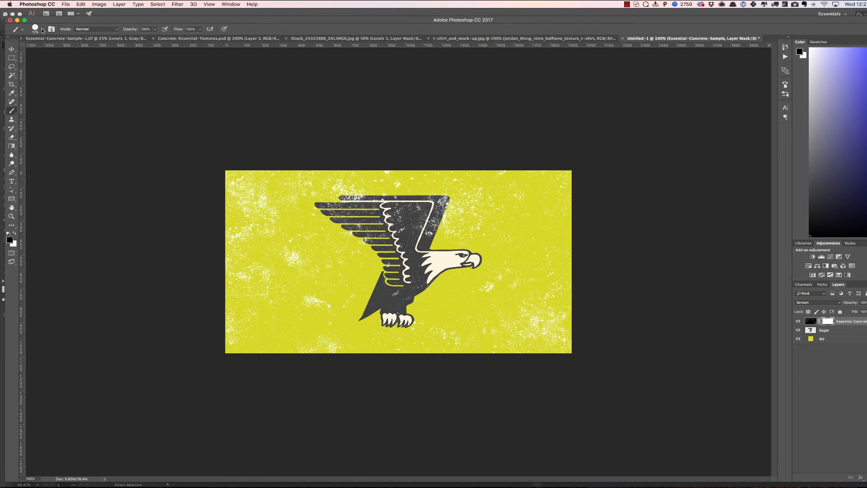
Choose the large grunge brush preset 535
{"action": "left_click", "coordinate": [42, 29]}
{"action": "scroll", "coordinate": [77, 149], "scroll_direction": "down", "scroll_amount": 20}
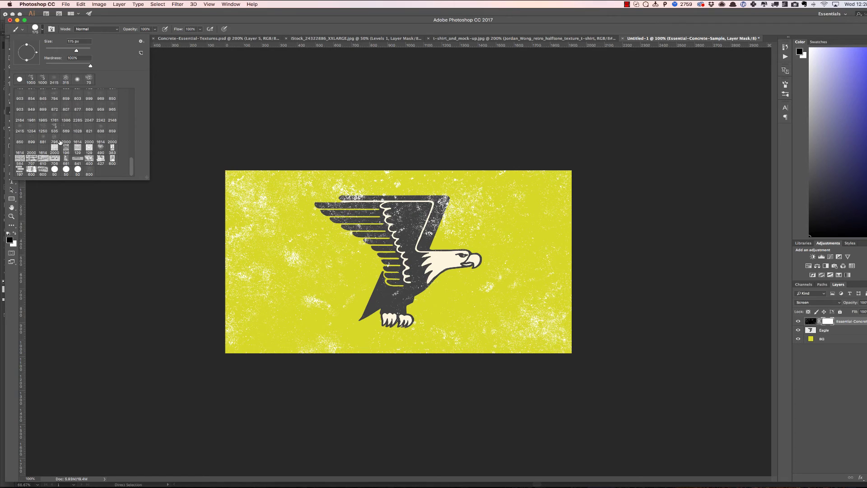
{"action": "left_click", "coordinate": [54, 127]}
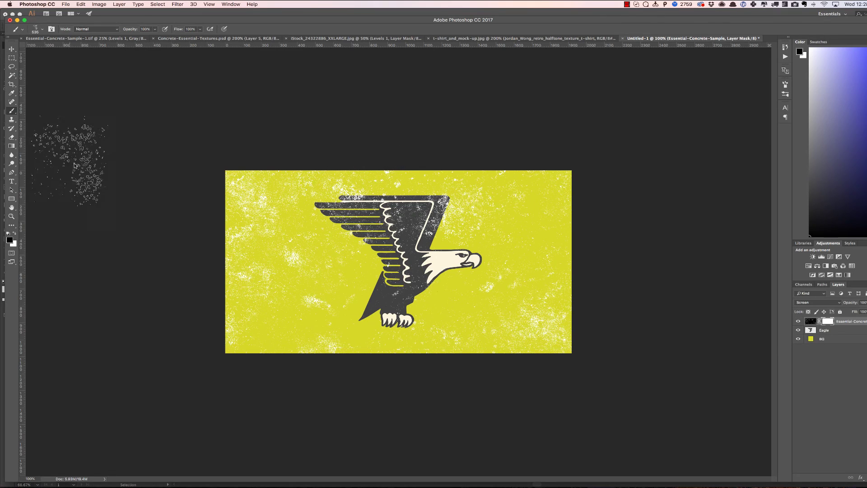
Set the brush to 400 px and mask out the texture over the eagle's upper wing
{"action": "key", "text": "bracketleft"}
{"action": "key", "text": "bracketleft"}
{"action": "key", "text": "bracketleft"}
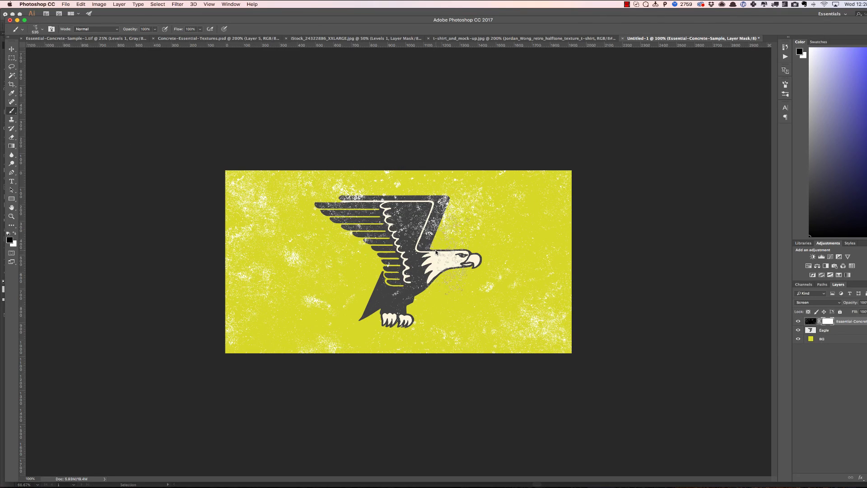
{"action": "key", "text": "bracketleft"}
{"action": "key", "text": "bracketleft"}
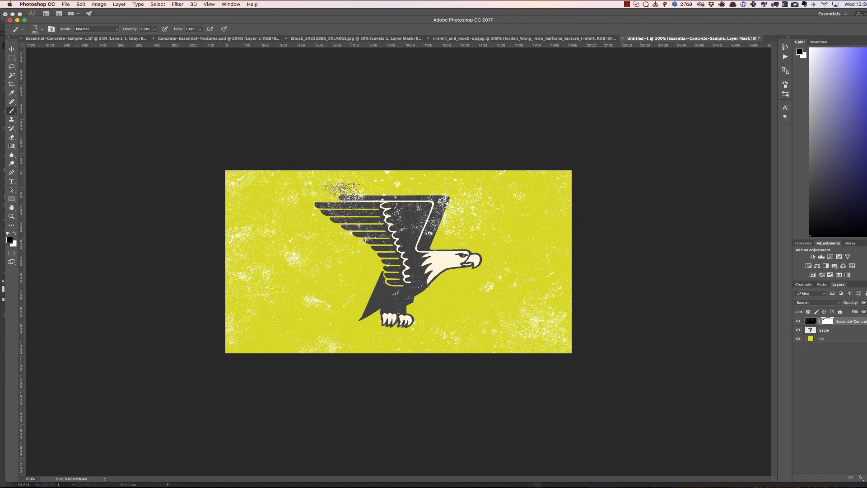
{"action": "key", "text": "bracketright"}
{"action": "key", "text": "bracketright"}
{"action": "mouse_move", "coordinate": [382, 190]}
{"action": "left_mouse_down"}
{"action": "mouse_move", "coordinate": [393, 216]}
{"action": "mouse_move", "coordinate": [370, 226]}
{"action": "left_mouse_up"}
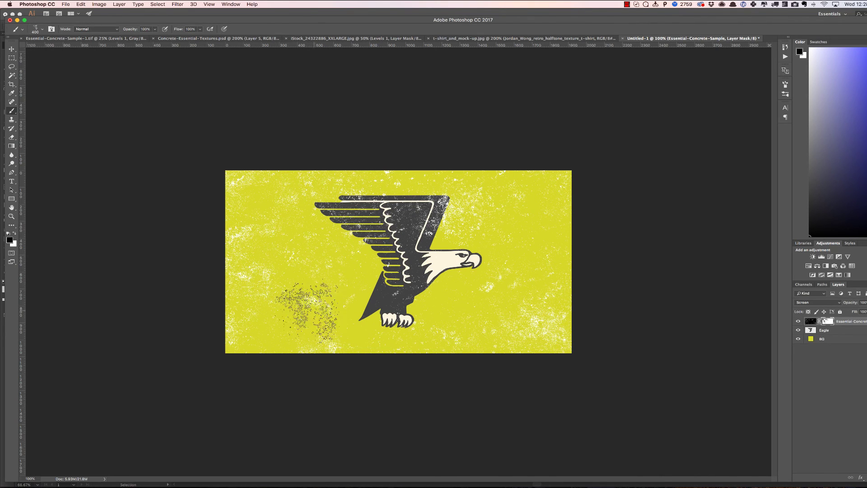